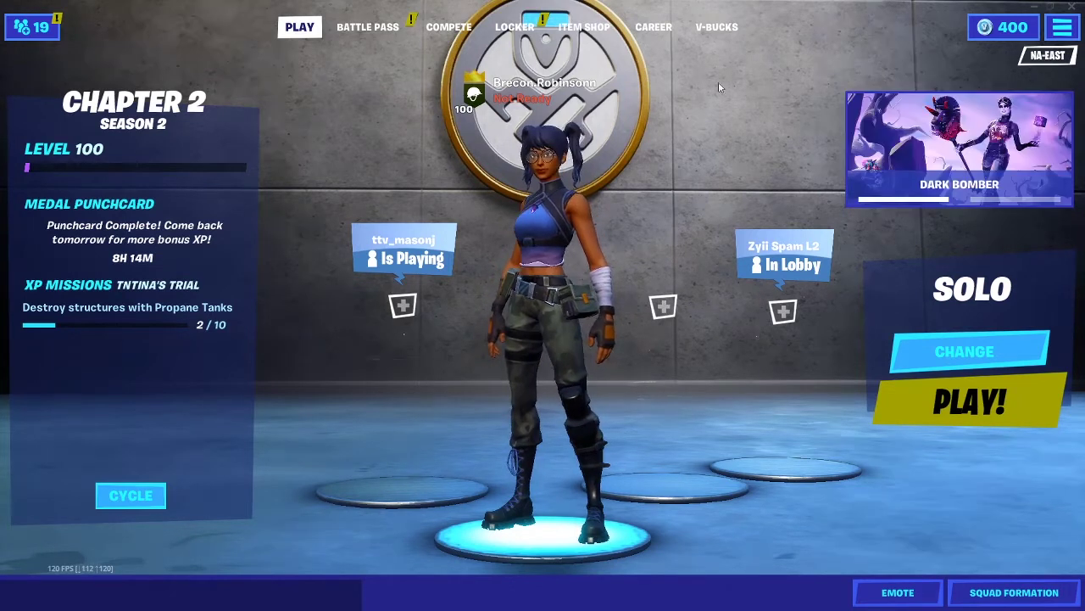
Review Fortnite's video settings and try a 60 FPS frame rate limit before restoring 120 FPS
key(Escape)
click(901, 59)
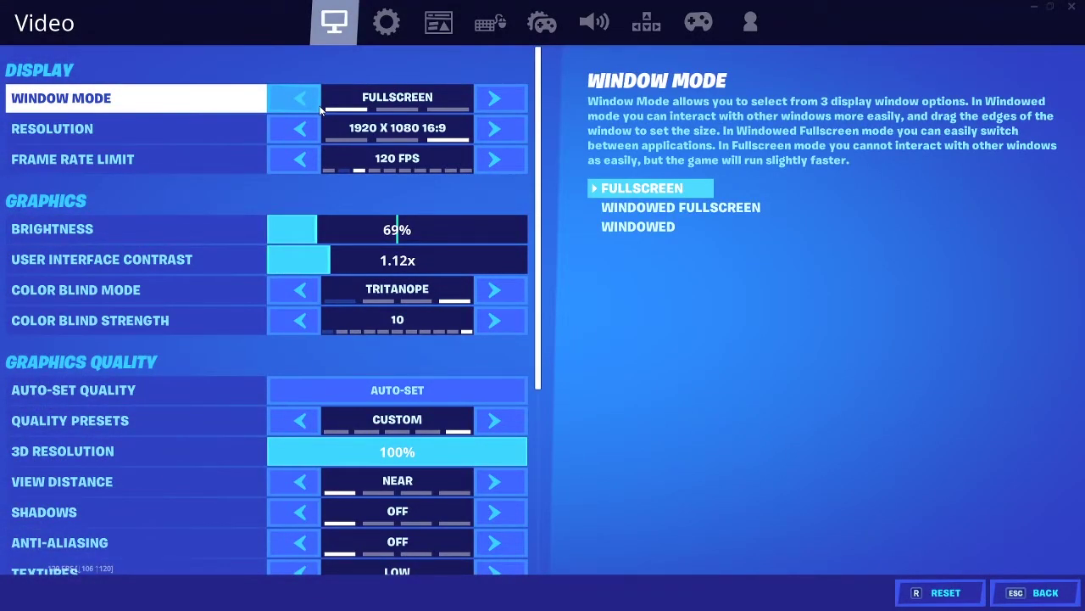
scroll(204, 377, down, 3)
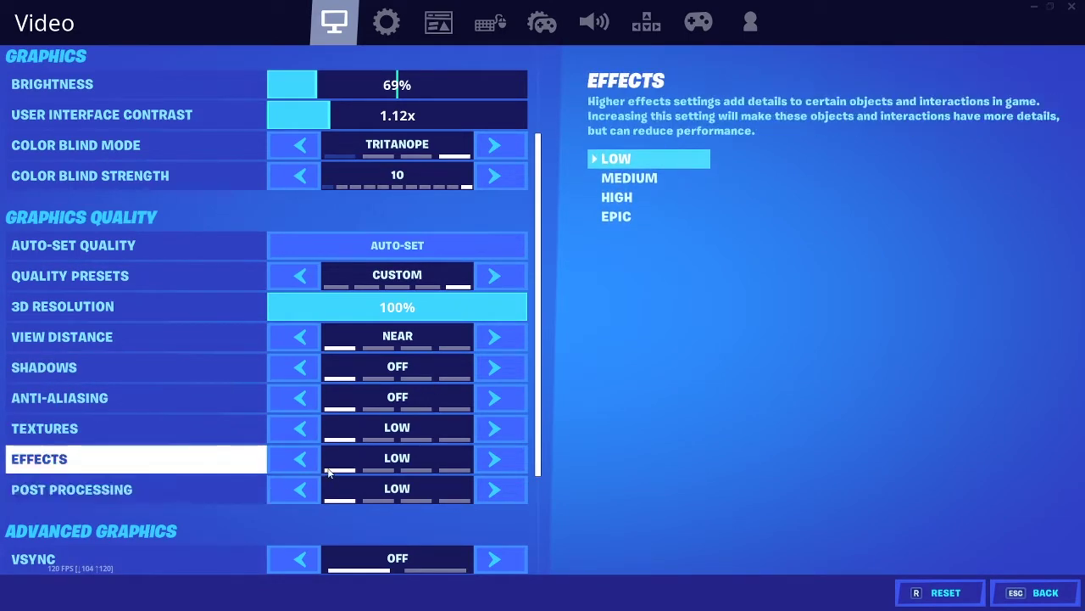
scroll(127, 500, down, 3)
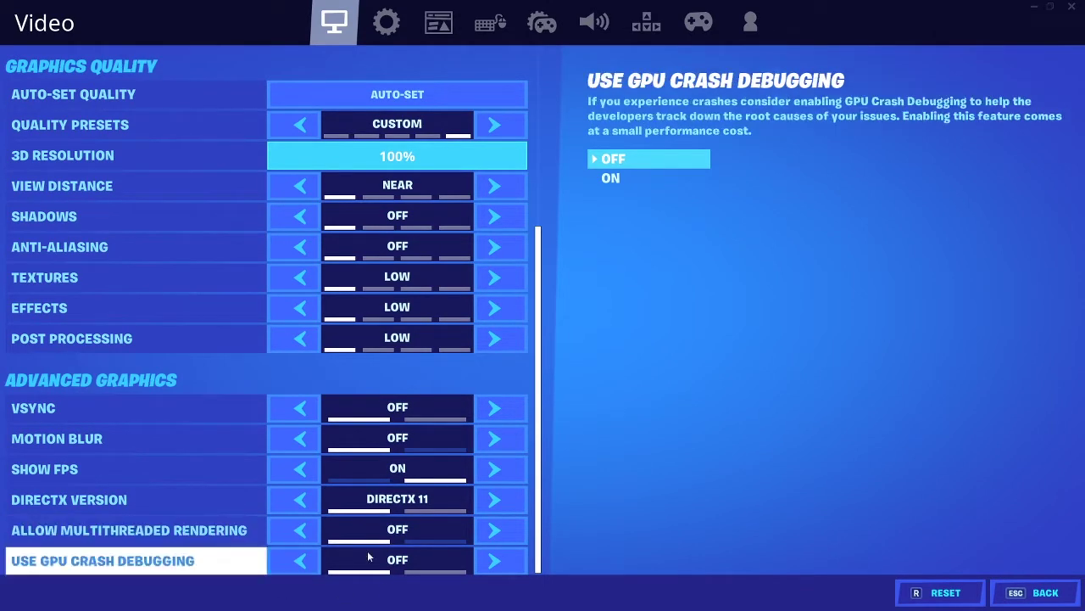
scroll(373, 212, up, 5)
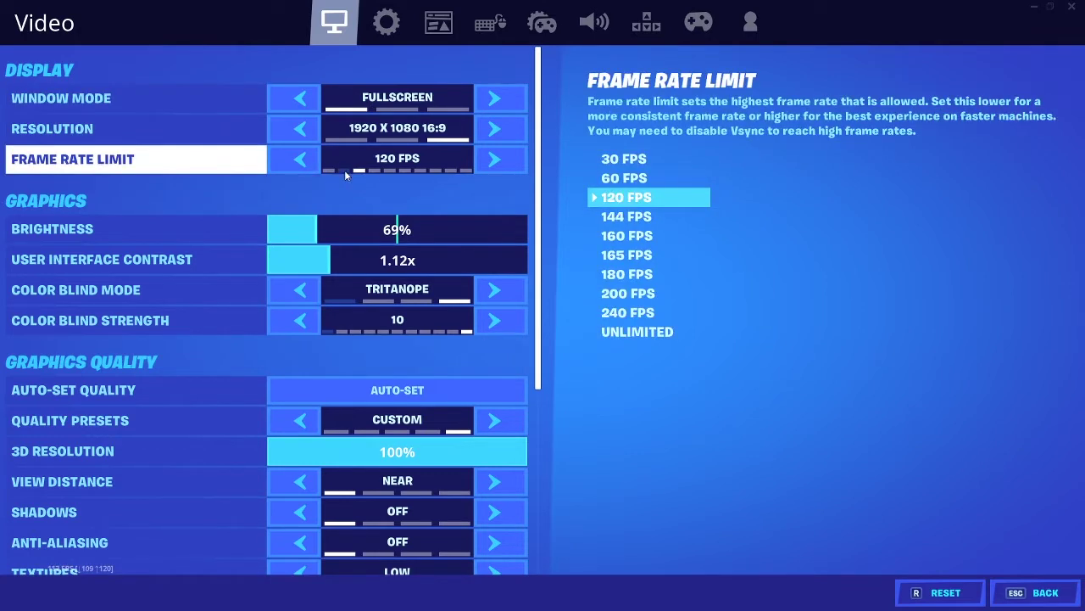
click(302, 161)
click(476, 164)
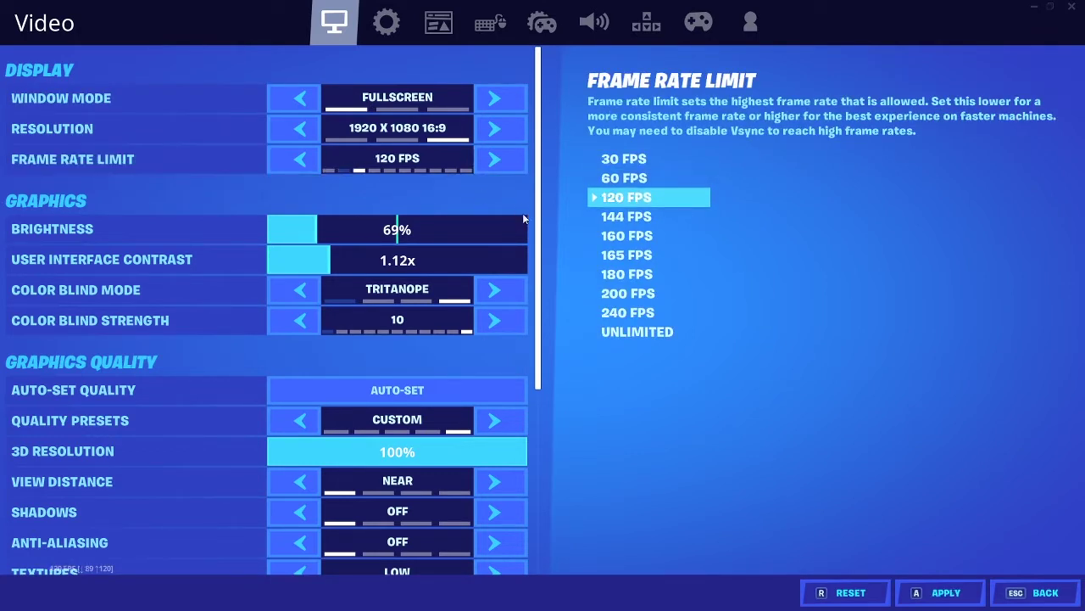
Leave the settings for the lobby and minimize Fortnite to the desktop with Win+D
click(383, 25)
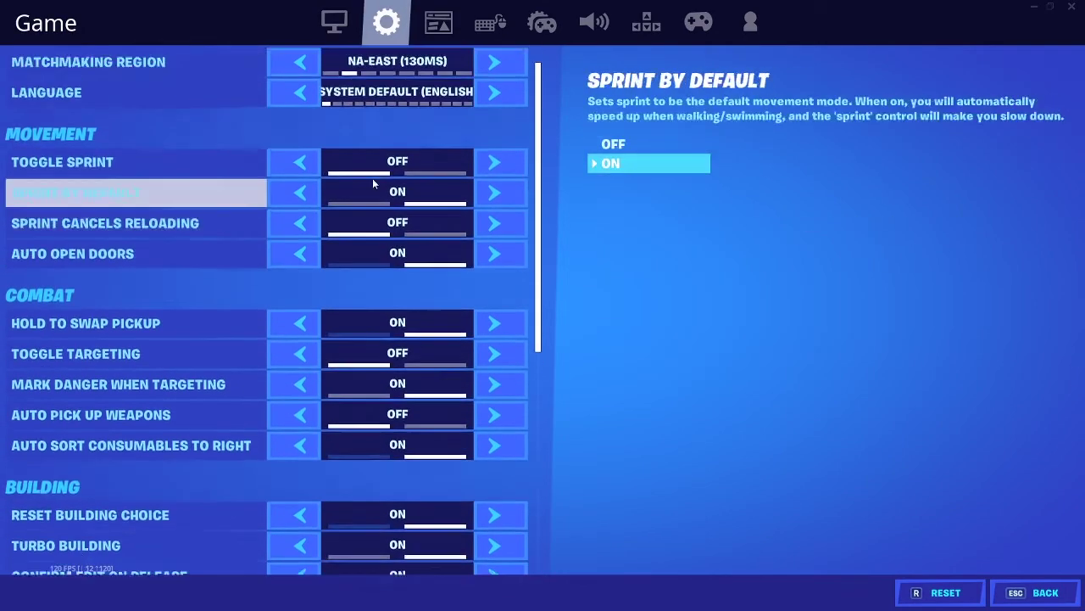
key(Escape)
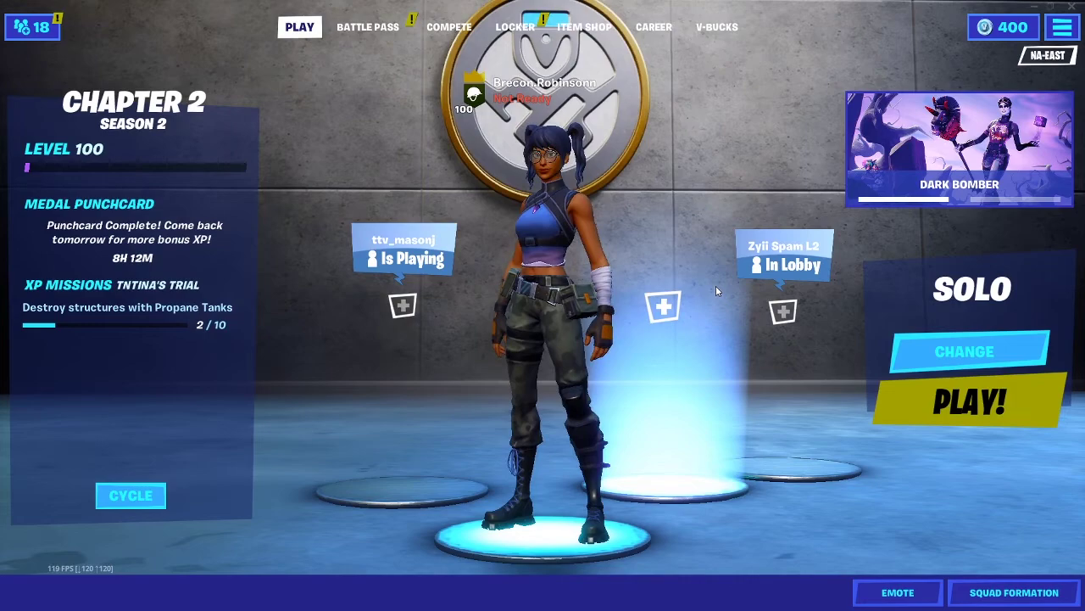
key(super+d)
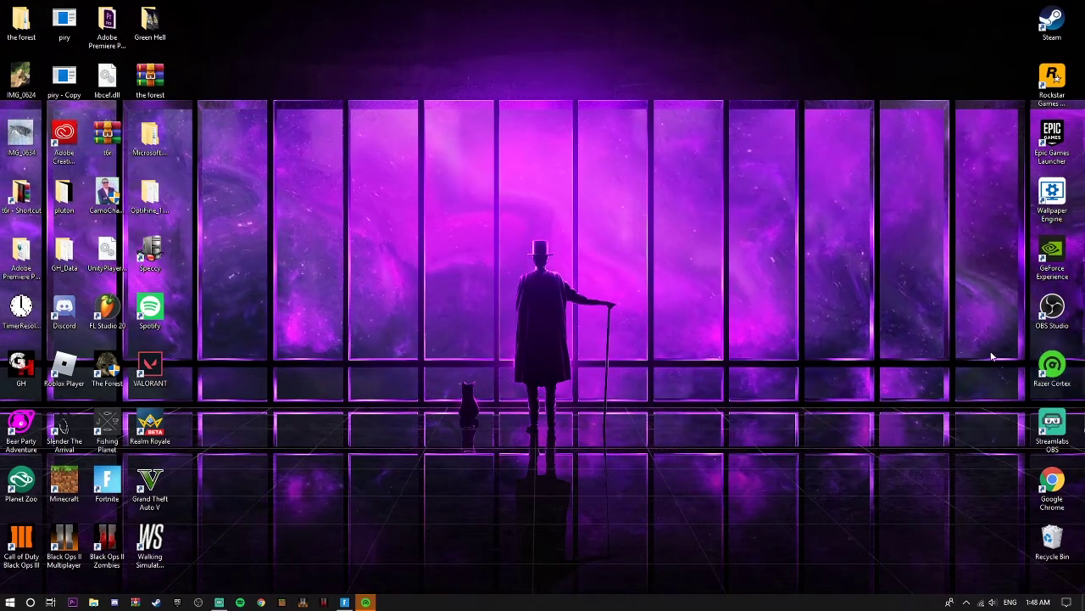
Bring up Razer Cortex Game Booster full screen, showing Auto-Boost on and 844 MB RAM released
click(366, 602)
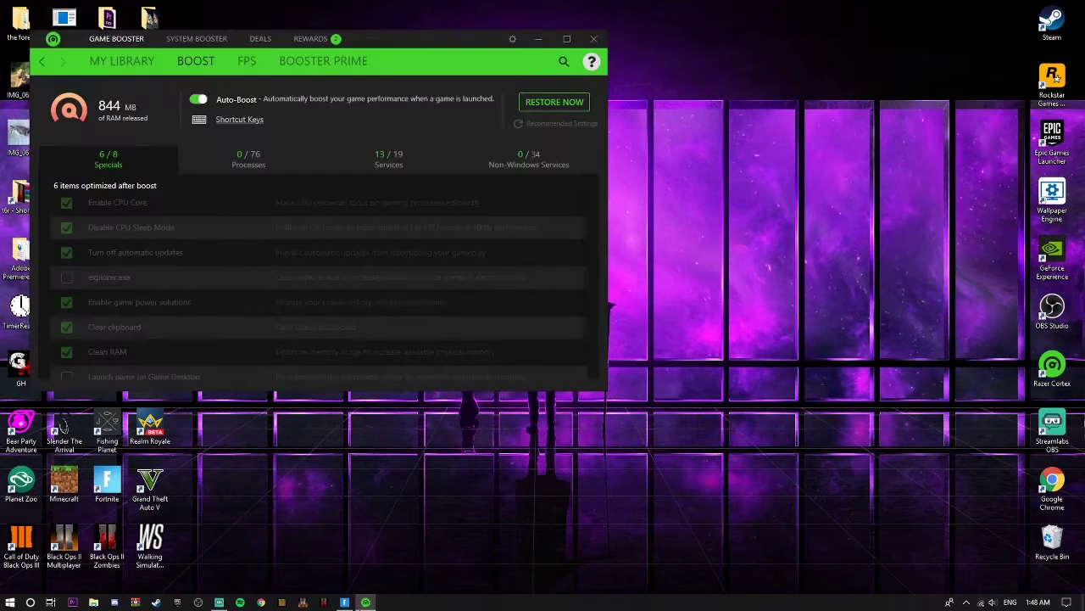
click(567, 38)
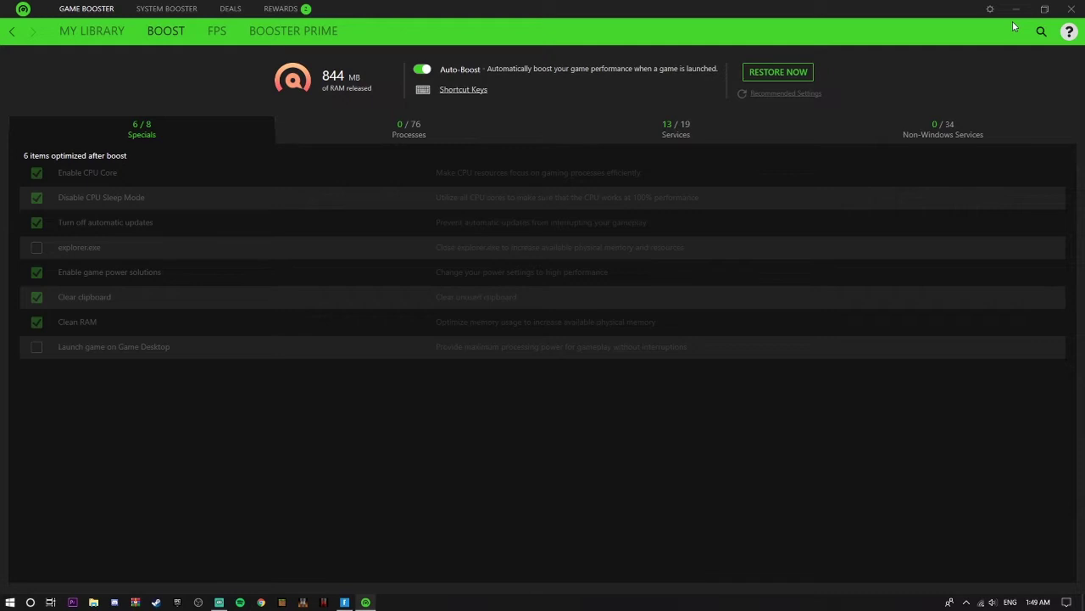
Close Razer Cortex and launch GeForce Experience from its desktop shortcut
click(1016, 9)
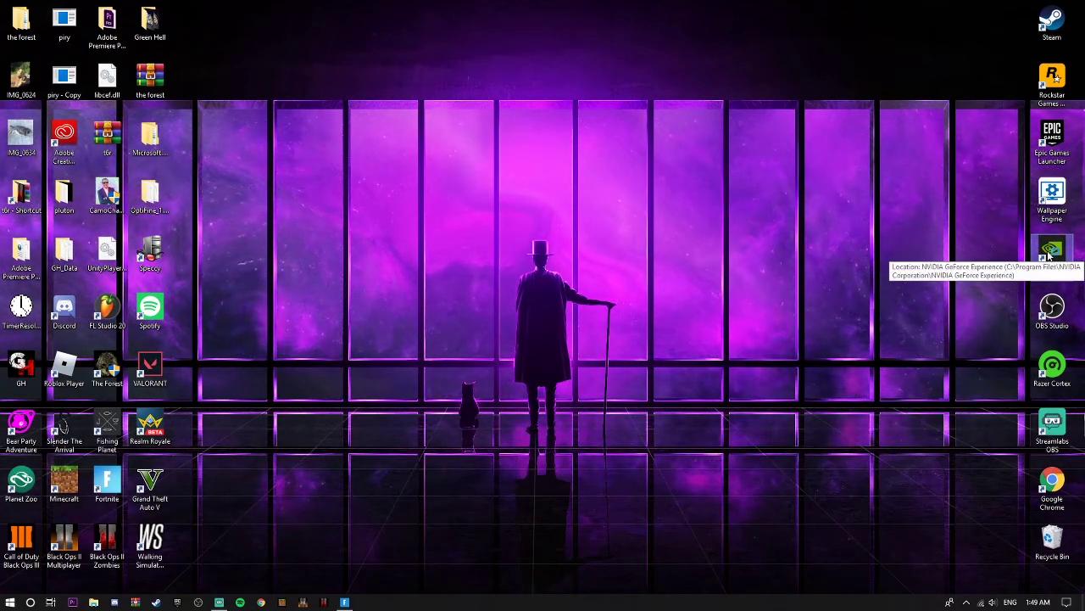
double_click(1048, 253)
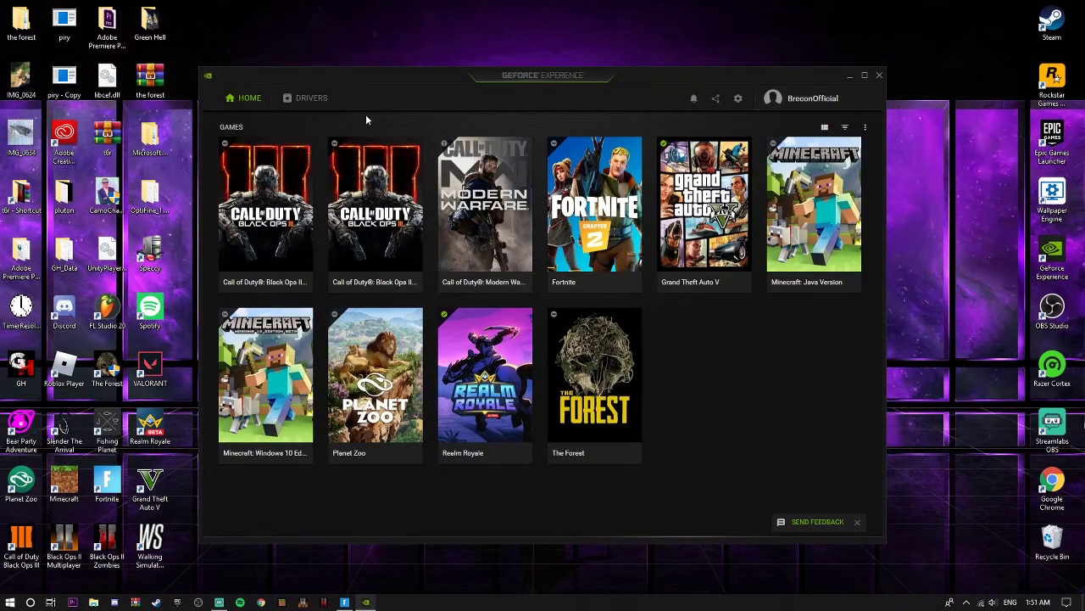
Check GeForce drivers, finding 445.87 available over installed 442.59, then minimize GeForce Experience
click(315, 103)
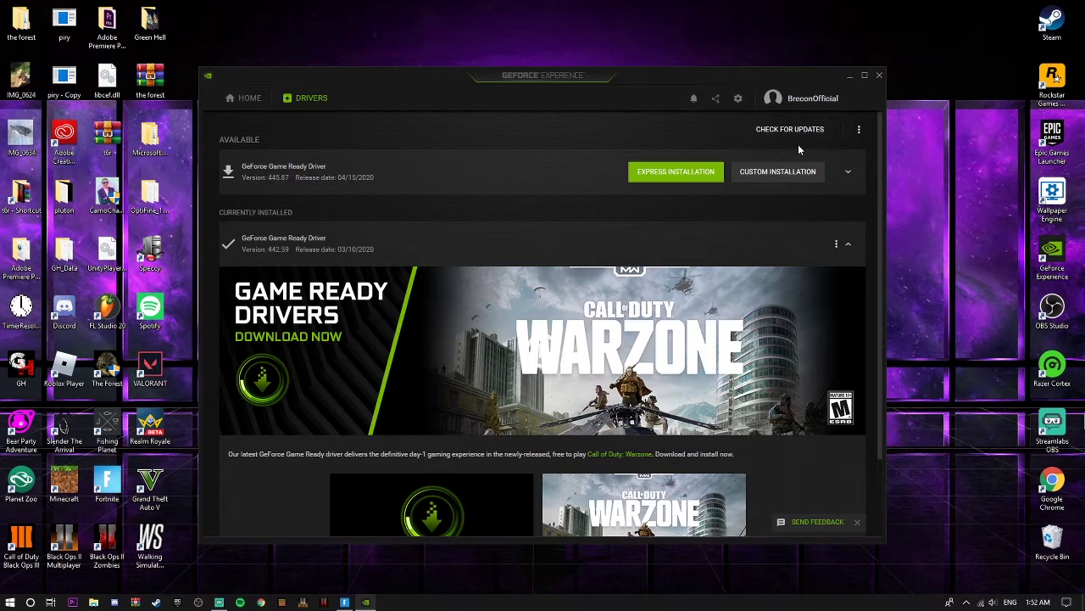
click(760, 136)
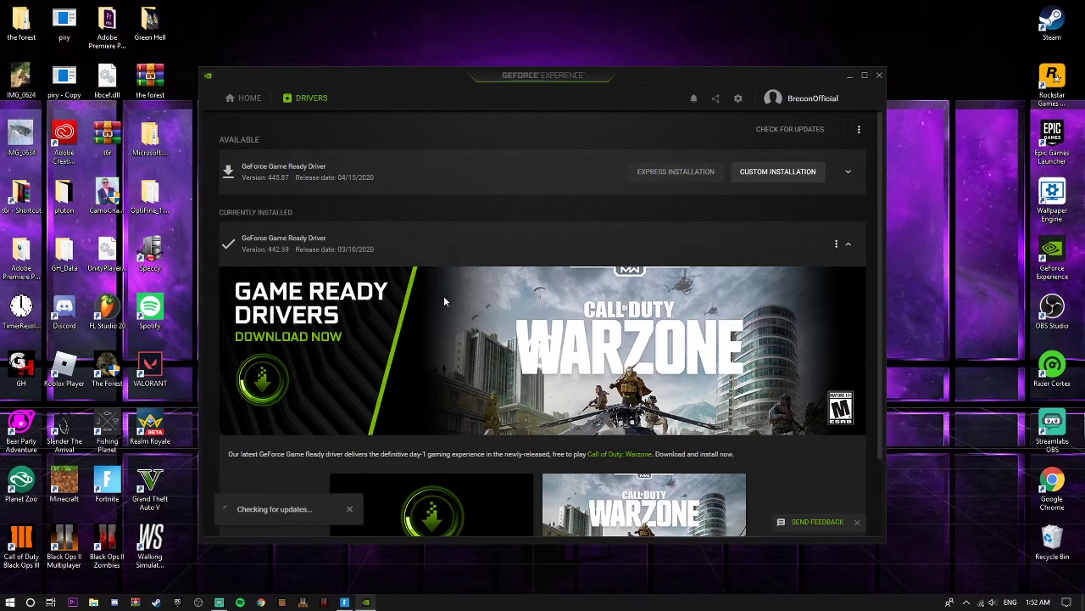
click(864, 75)
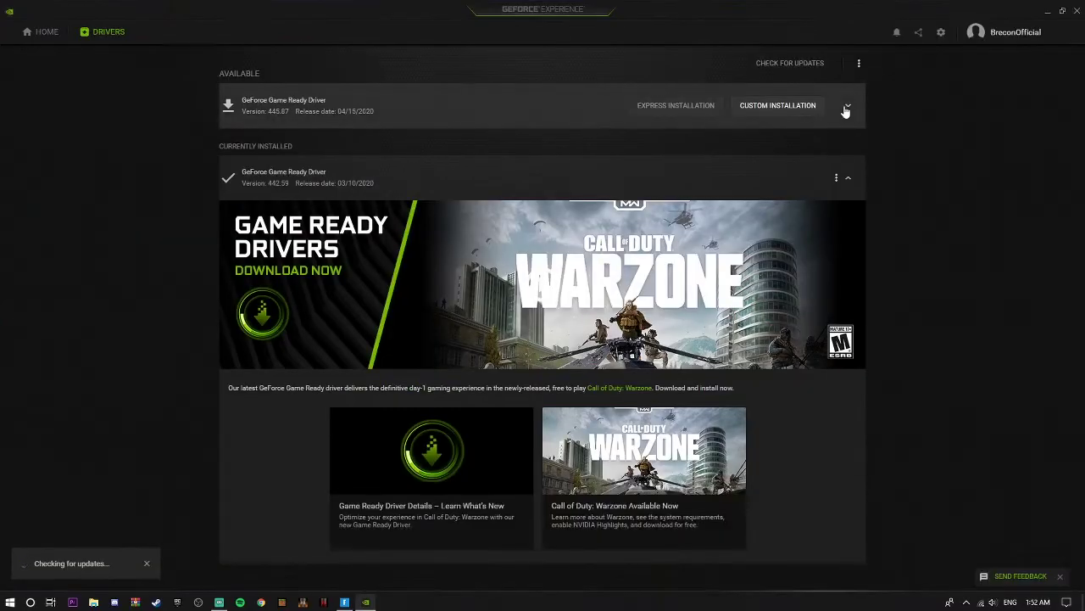
click(798, 68)
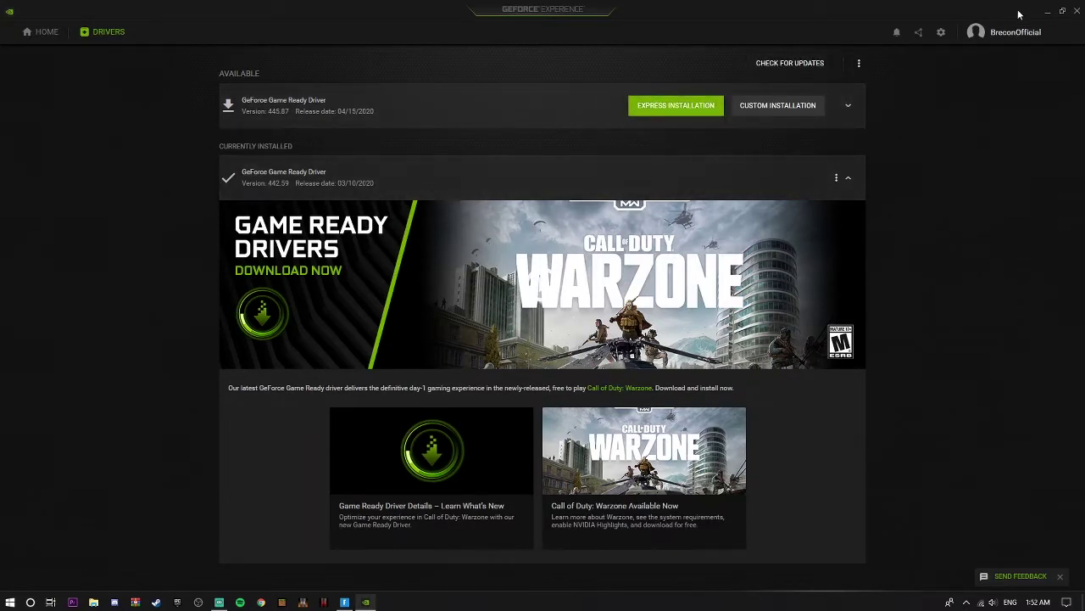
click(1050, 11)
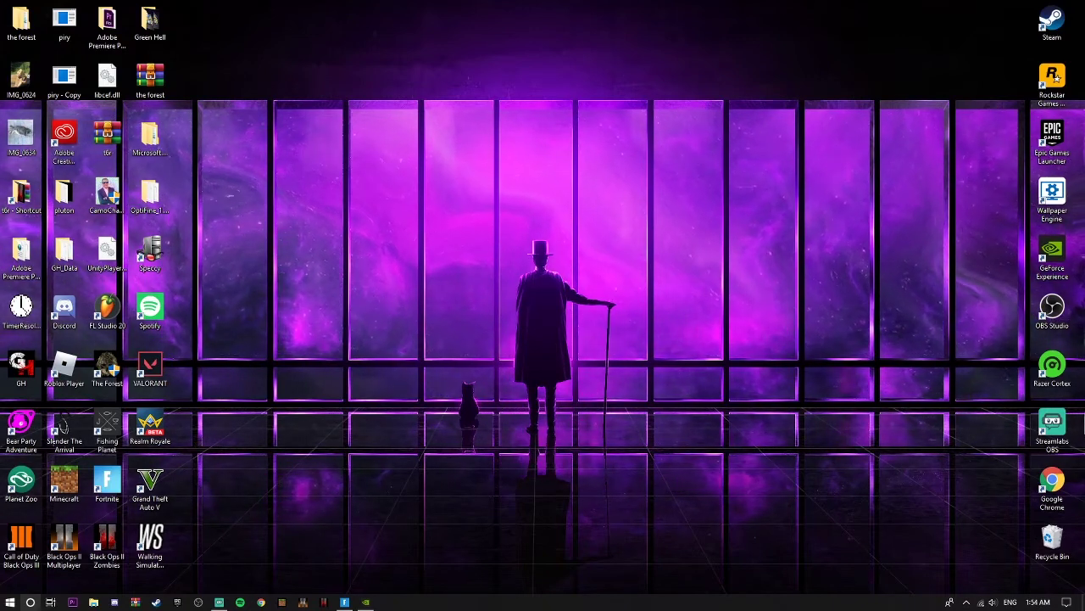
Search 'windo' to open Windows Update, which reports the PC up to date
click(30, 602)
text(w)
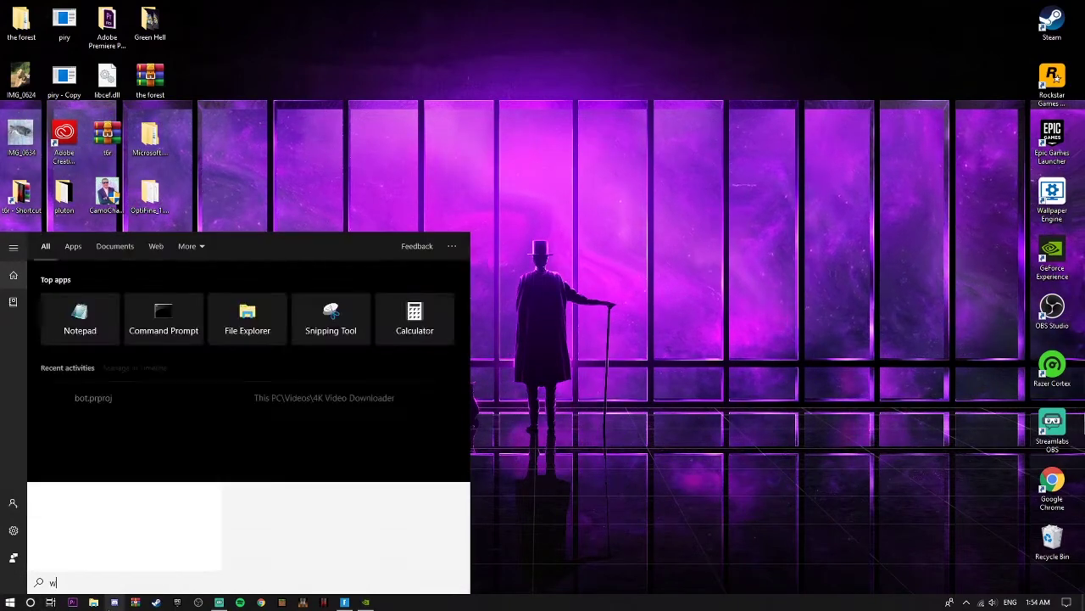
text(indo)
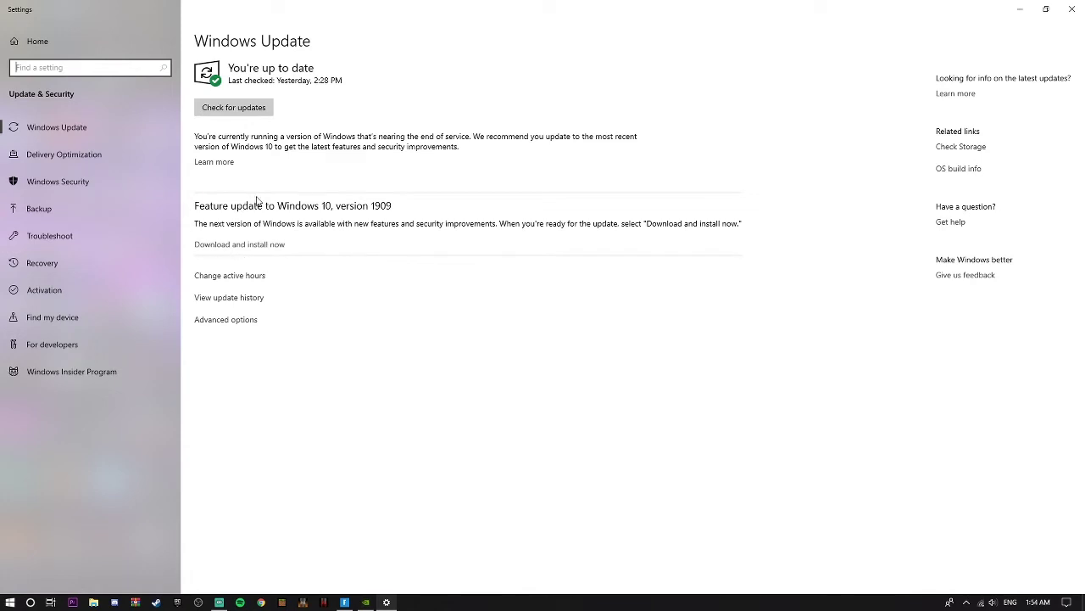
click(500, 111)
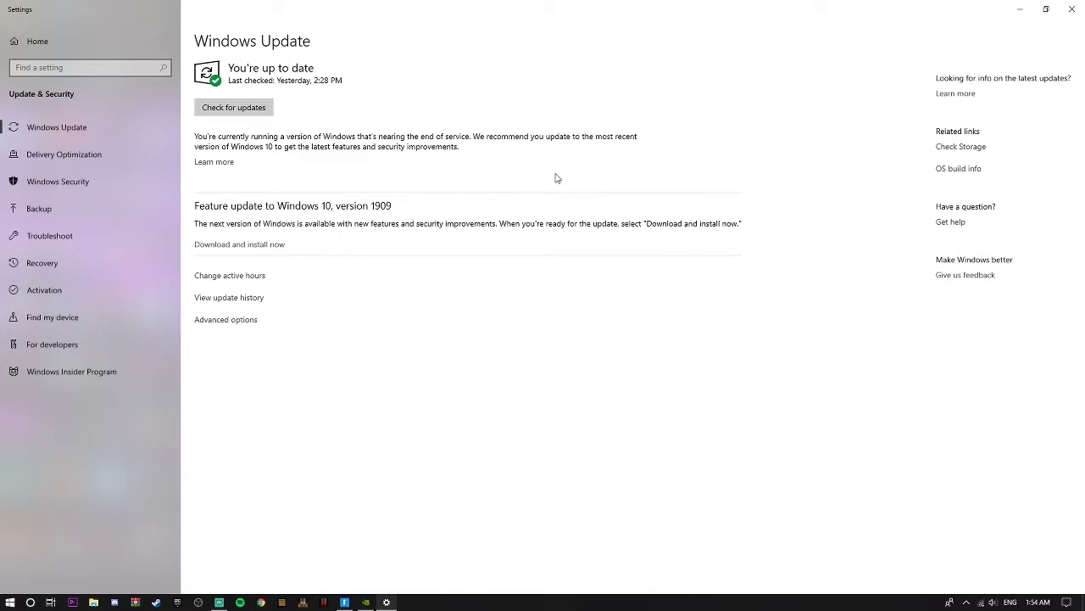
Return to Fortnite's video settings and auto-set graphics quality to the High preset
click(1020, 8)
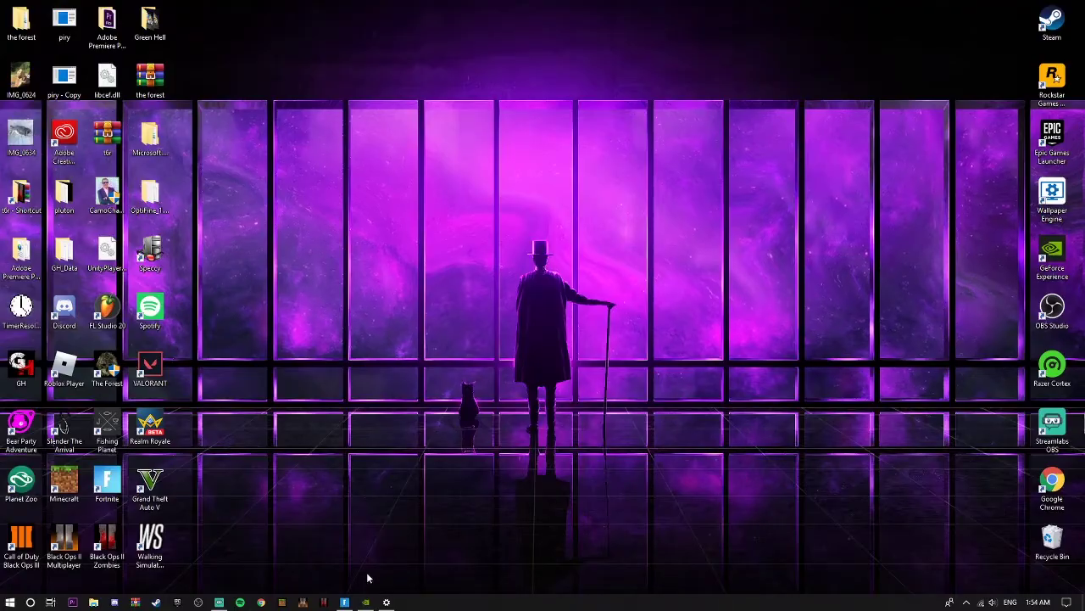
click(345, 601)
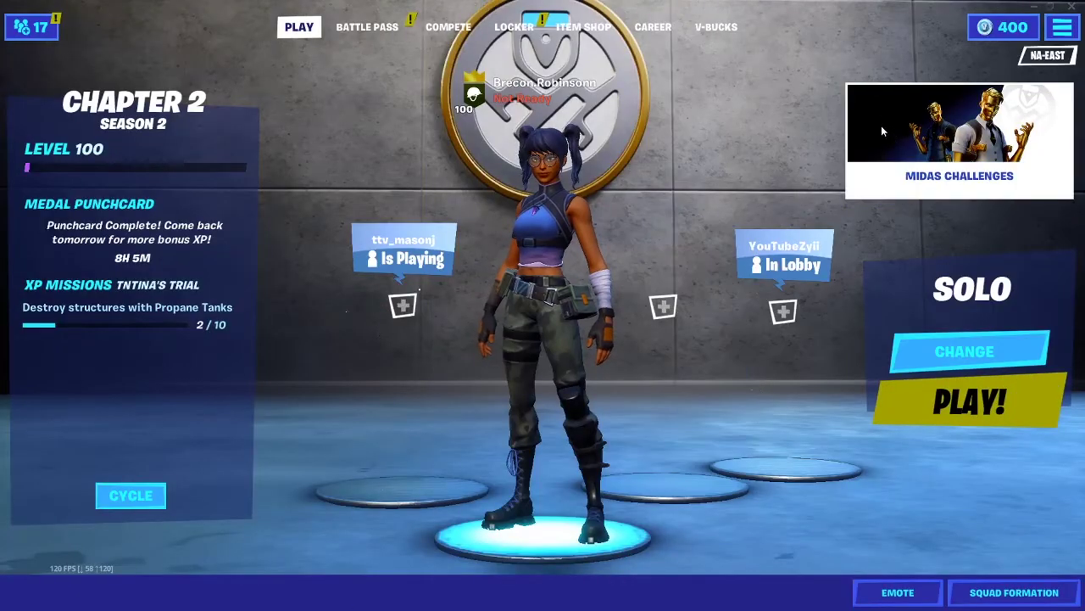
click(1062, 27)
click(839, 194)
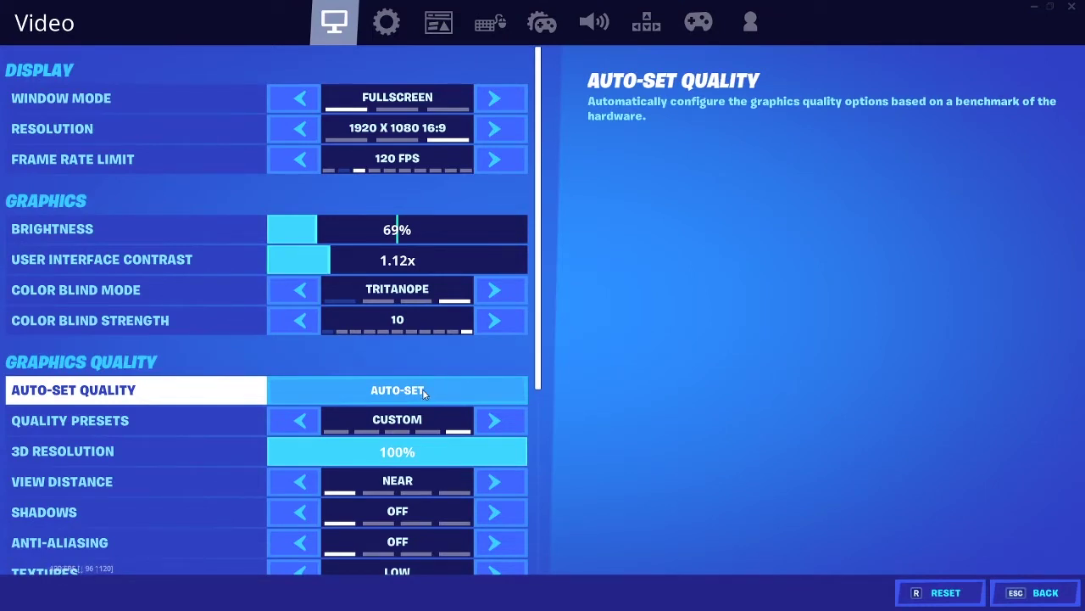
click(424, 386)
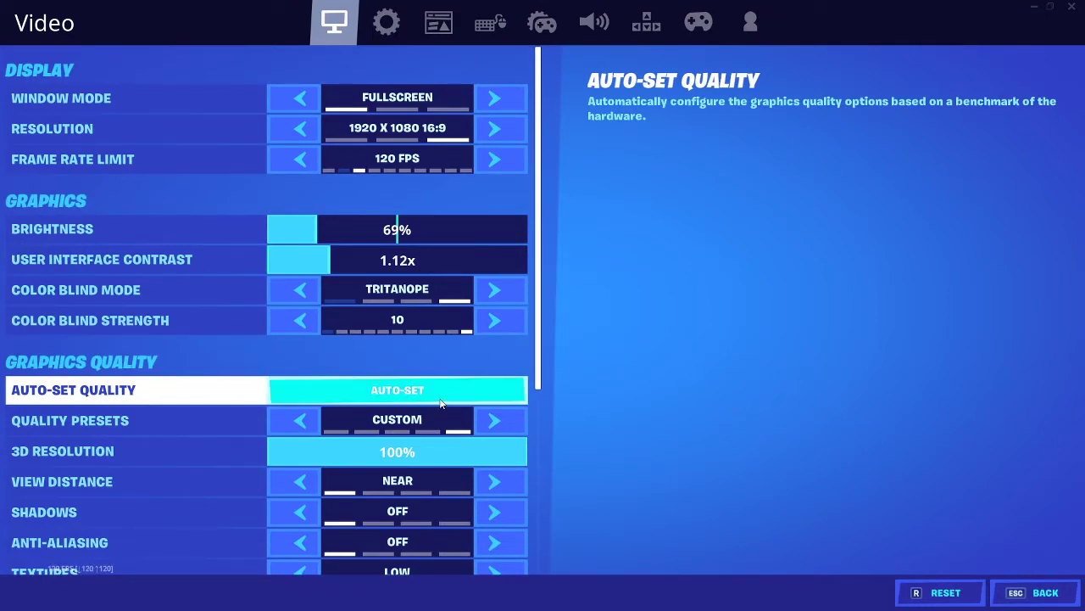
scroll(440, 397, down, 3)
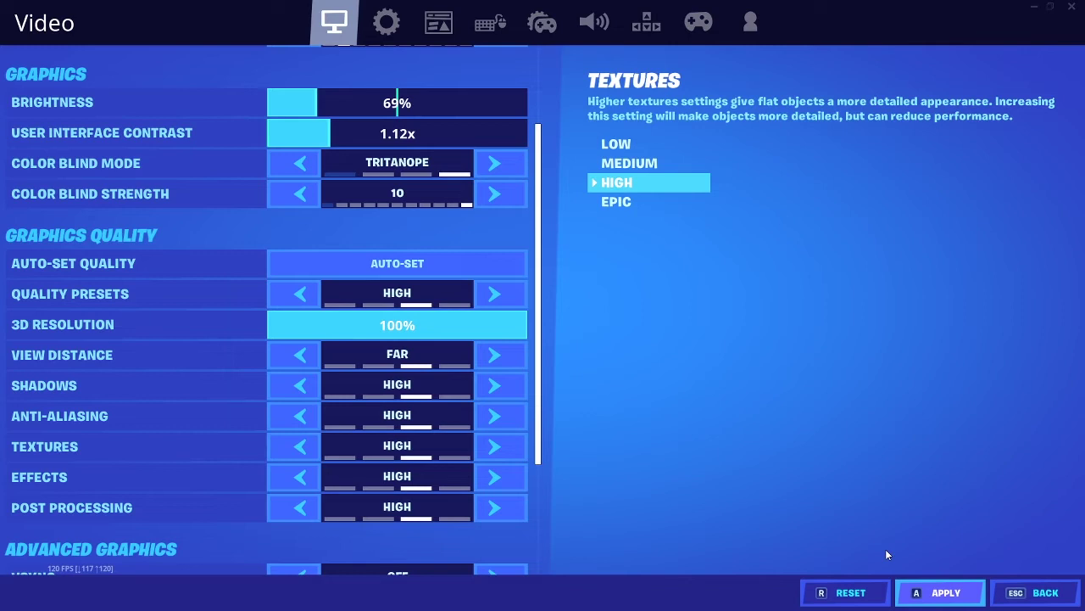
Discard the auto-set changes, then try view distance Far and textures up to High
key(a)
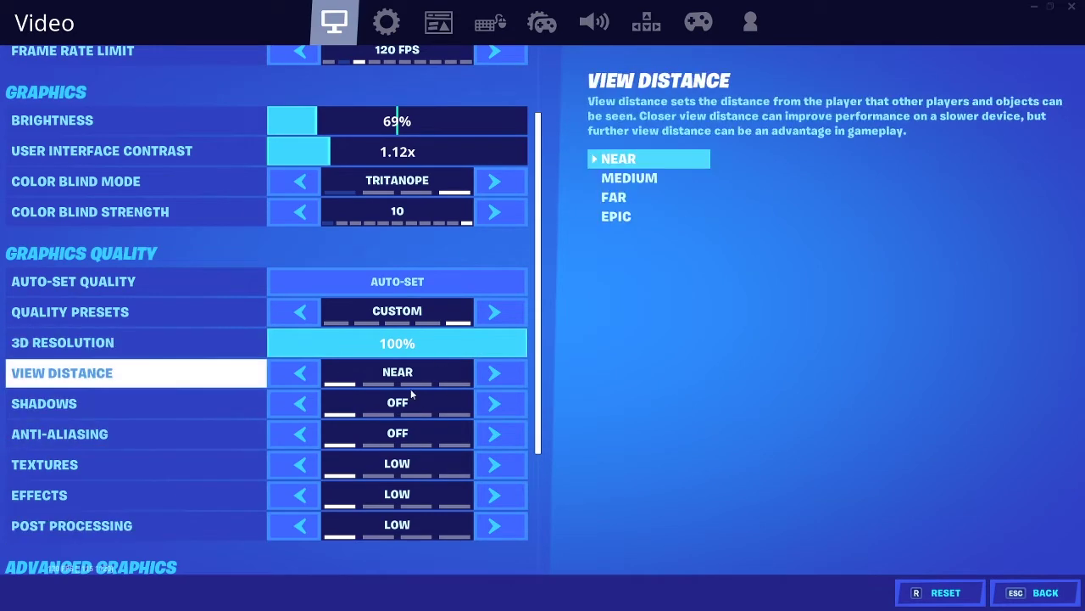
click(495, 372)
click(496, 372)
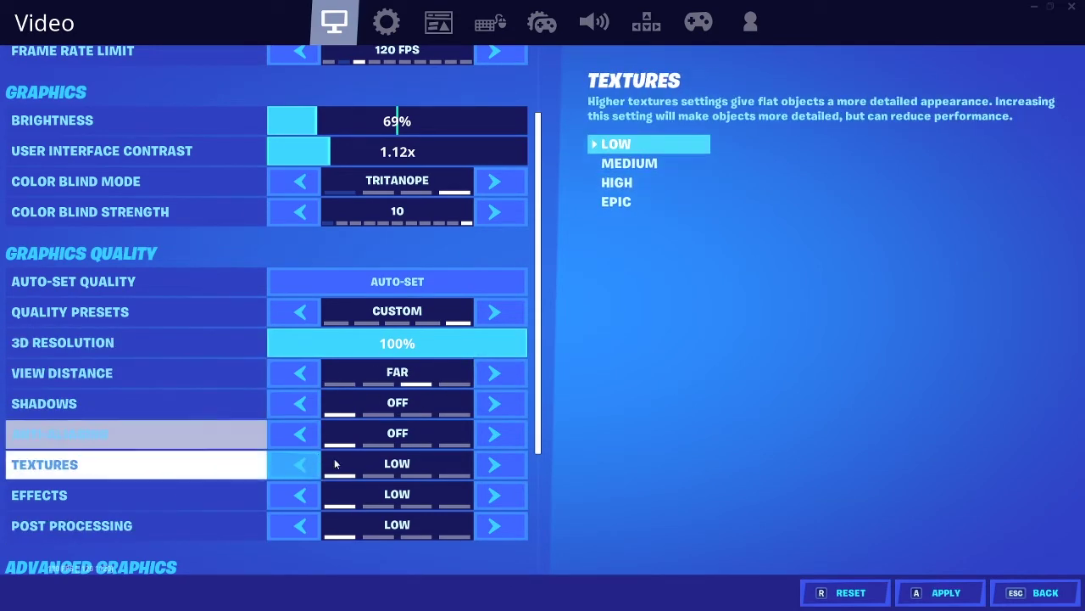
click(491, 464)
click(490, 463)
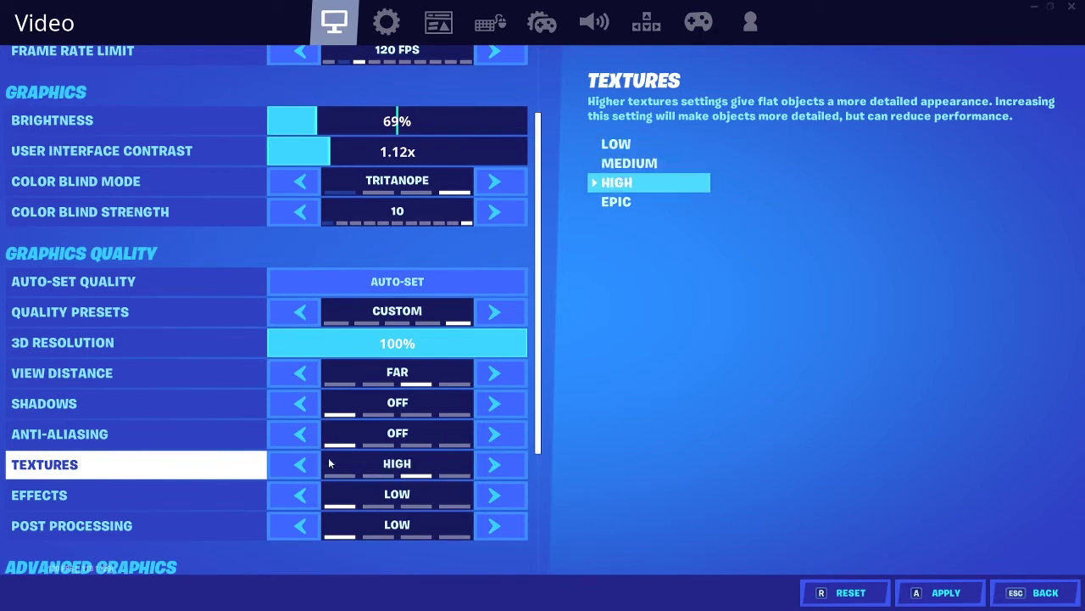
Put textures back to Low and view distance to Near, then exit to the lobby
click(288, 453)
click(288, 452)
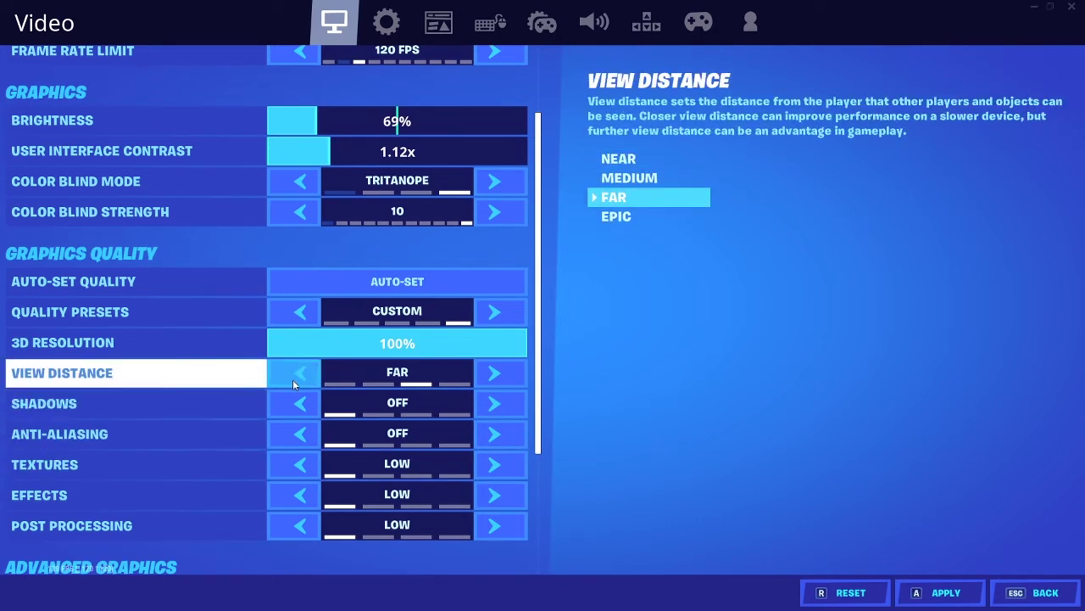
click(292, 378)
click(292, 377)
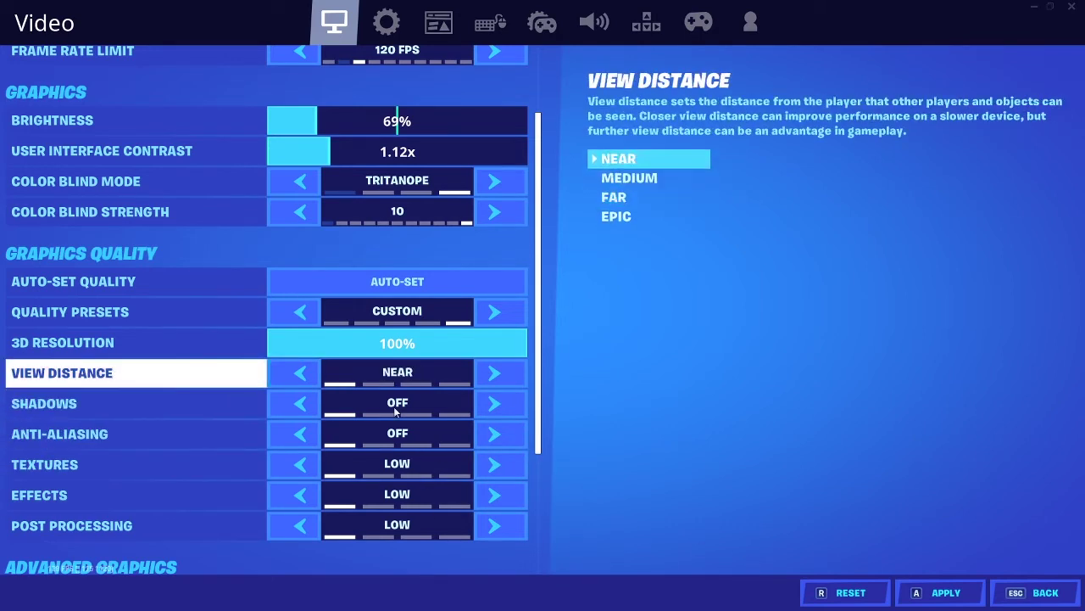
click(1005, 593)
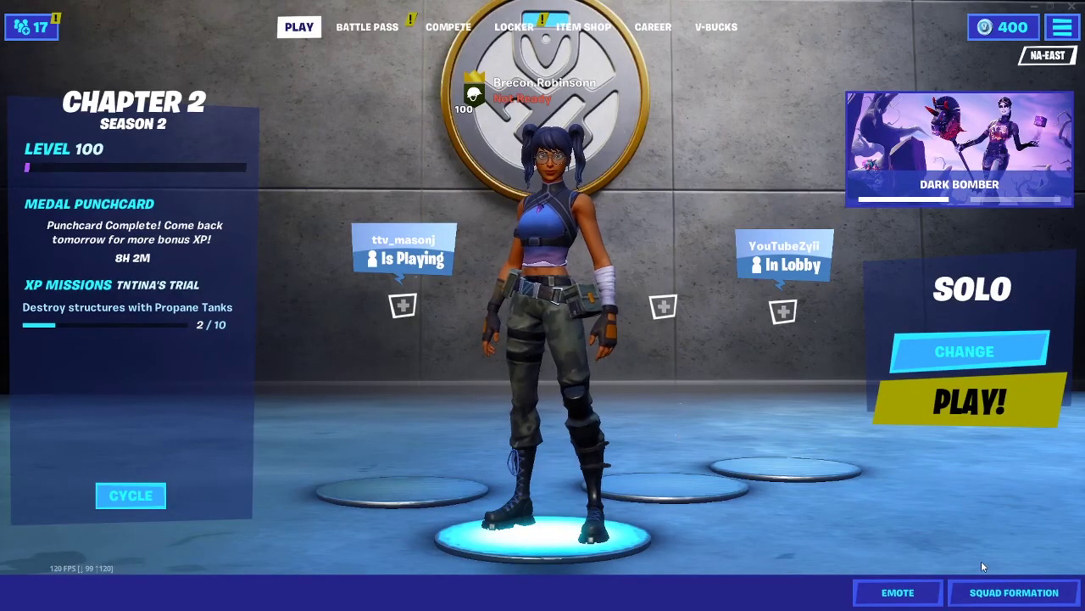